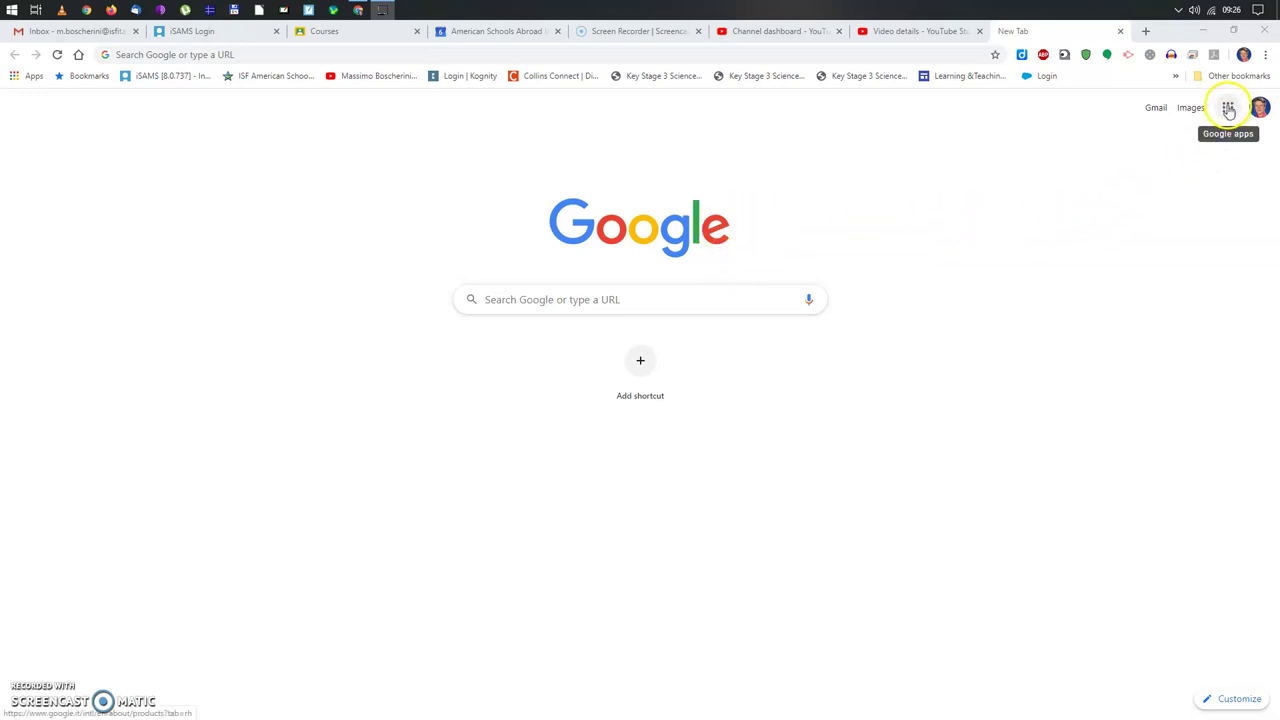
Step: Open Google Meet from the Google apps and set up a new meeting
{"action": "left_click", "coordinate": [1228, 108]}
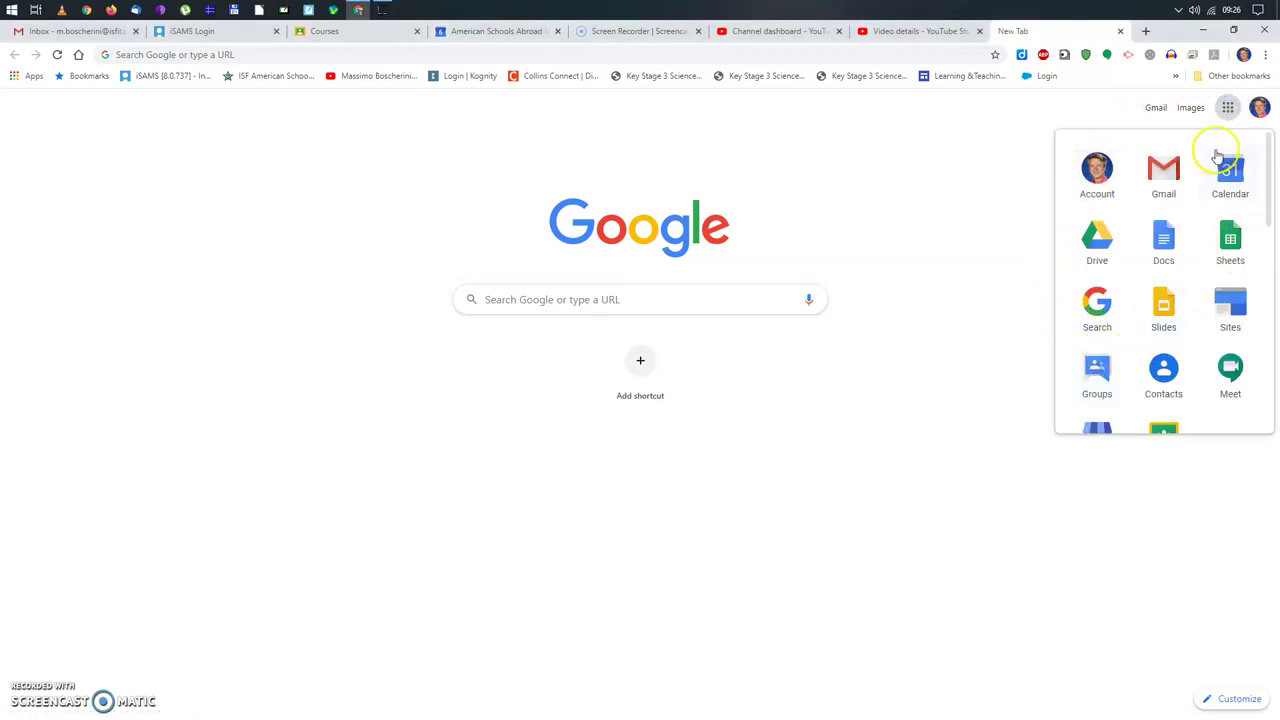
{"action": "scroll", "coordinate": [1170, 215], "scroll_direction": "down", "scroll_amount": 1}
{"action": "scroll", "coordinate": [1180, 220], "scroll_direction": "down", "scroll_amount": 5}
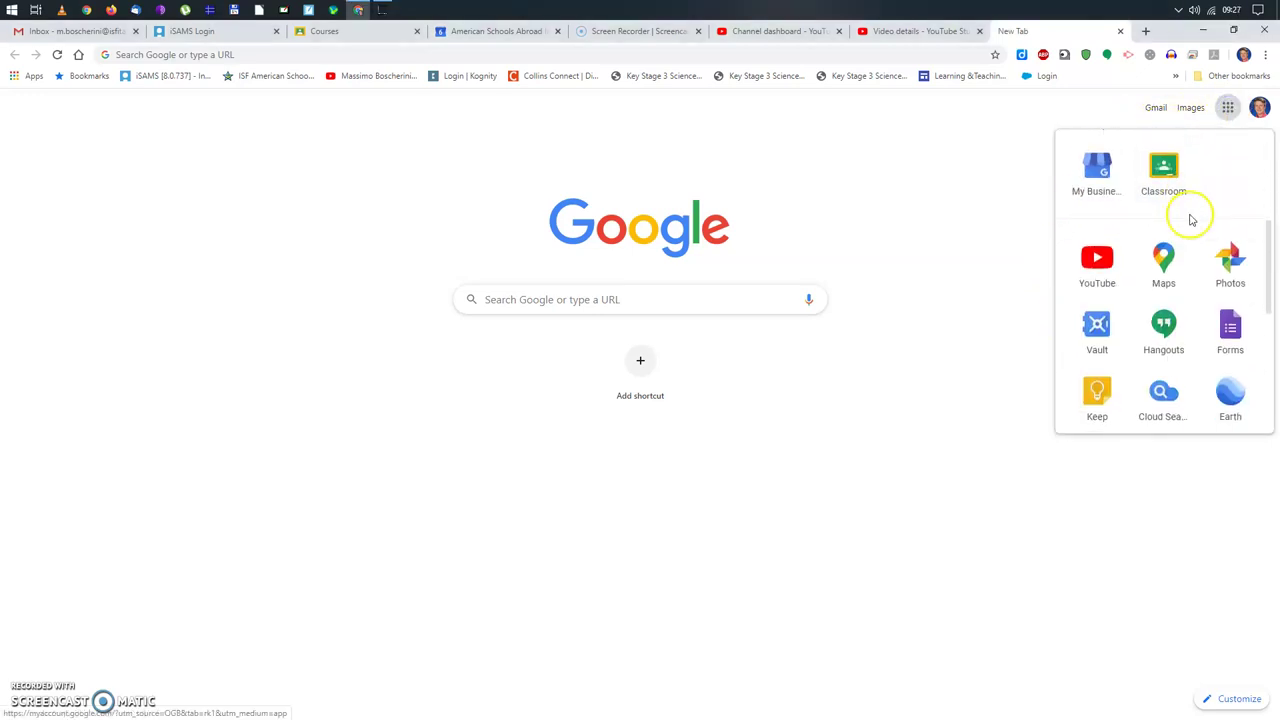
{"action": "scroll", "coordinate": [1190, 218], "scroll_direction": "down", "scroll_amount": 2}
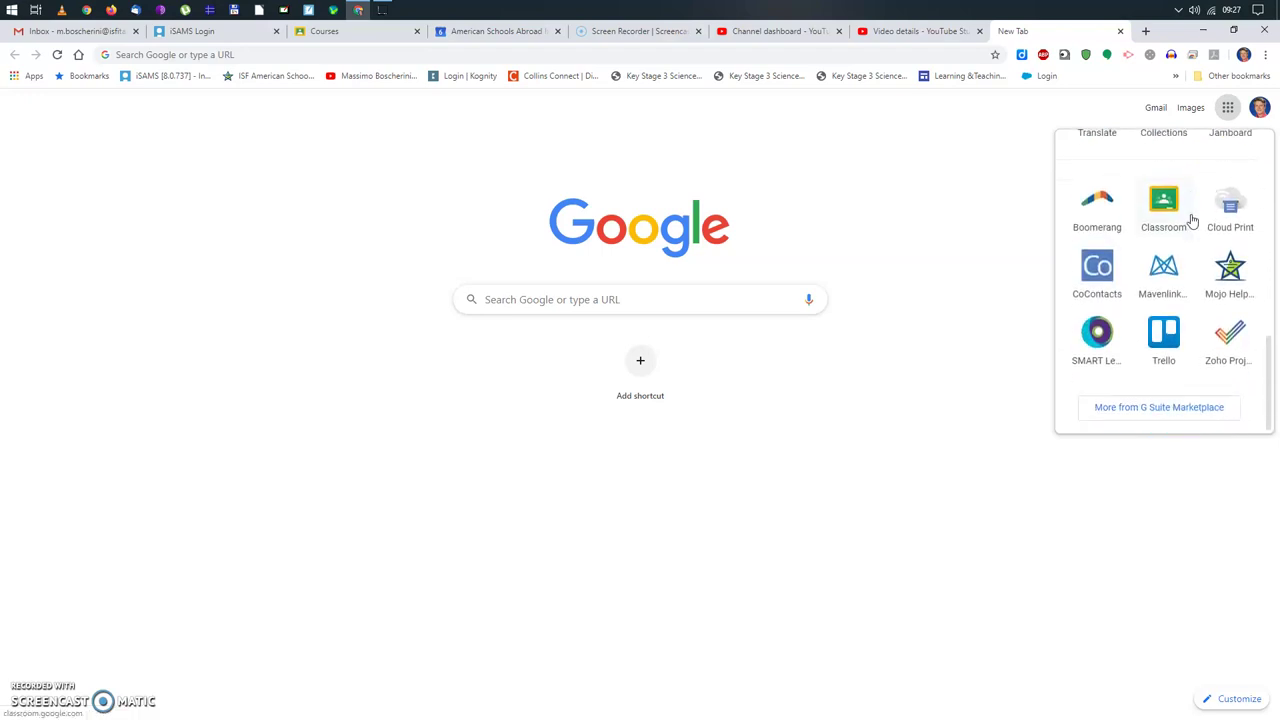
{"action": "scroll", "coordinate": [1195, 224], "scroll_direction": "up", "scroll_amount": 3}
{"action": "scroll", "coordinate": [1197, 228], "scroll_direction": "up", "scroll_amount": 5}
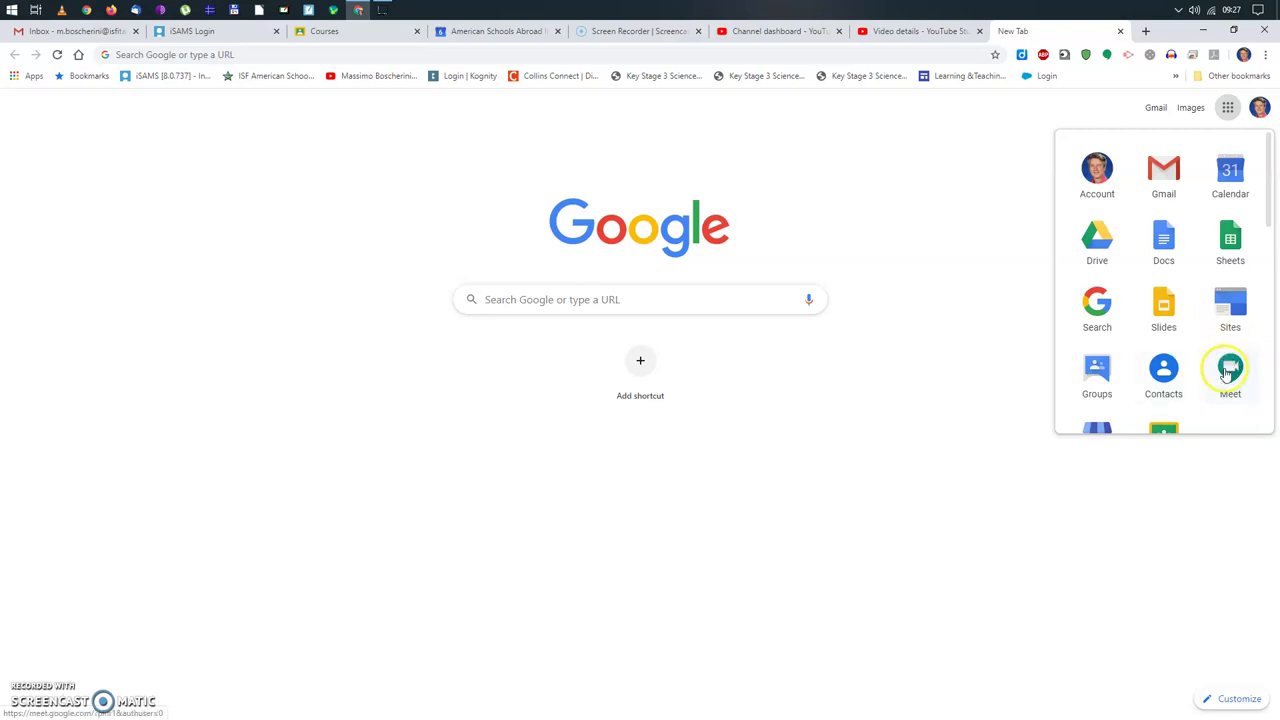
{"action": "left_click", "coordinate": [1230, 368]}
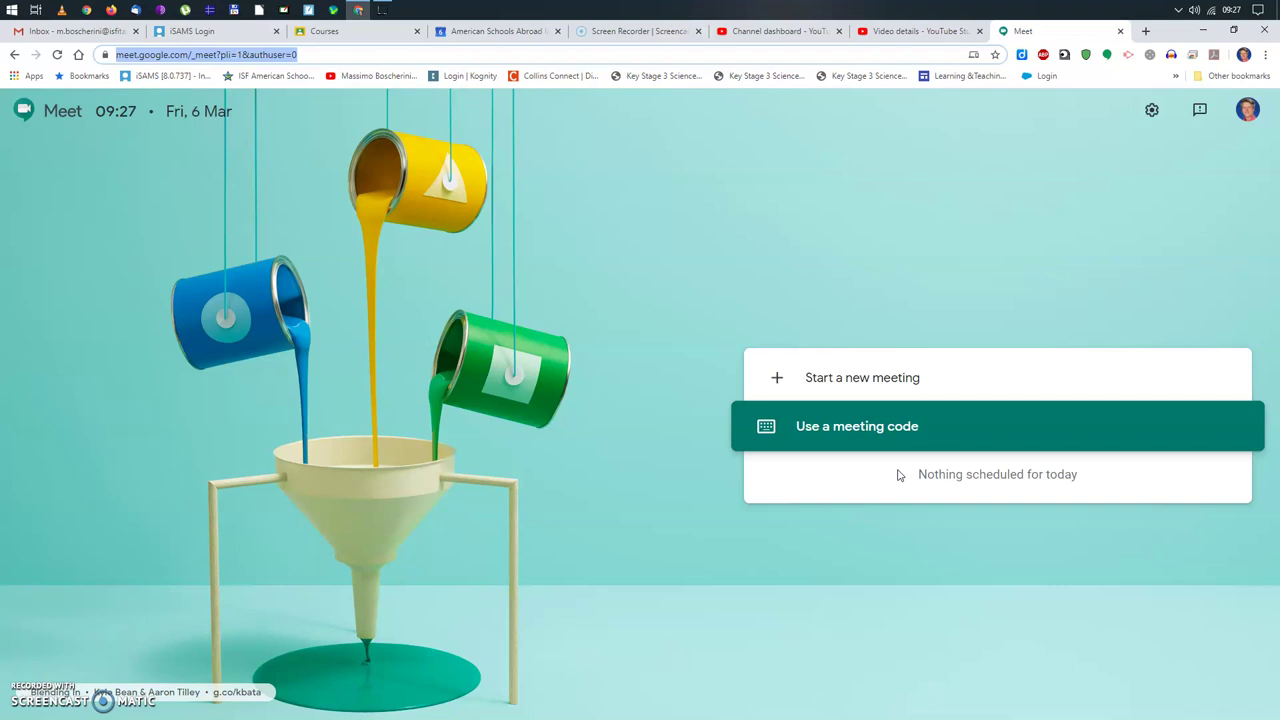
{"action": "left_click", "coordinate": [826, 380]}
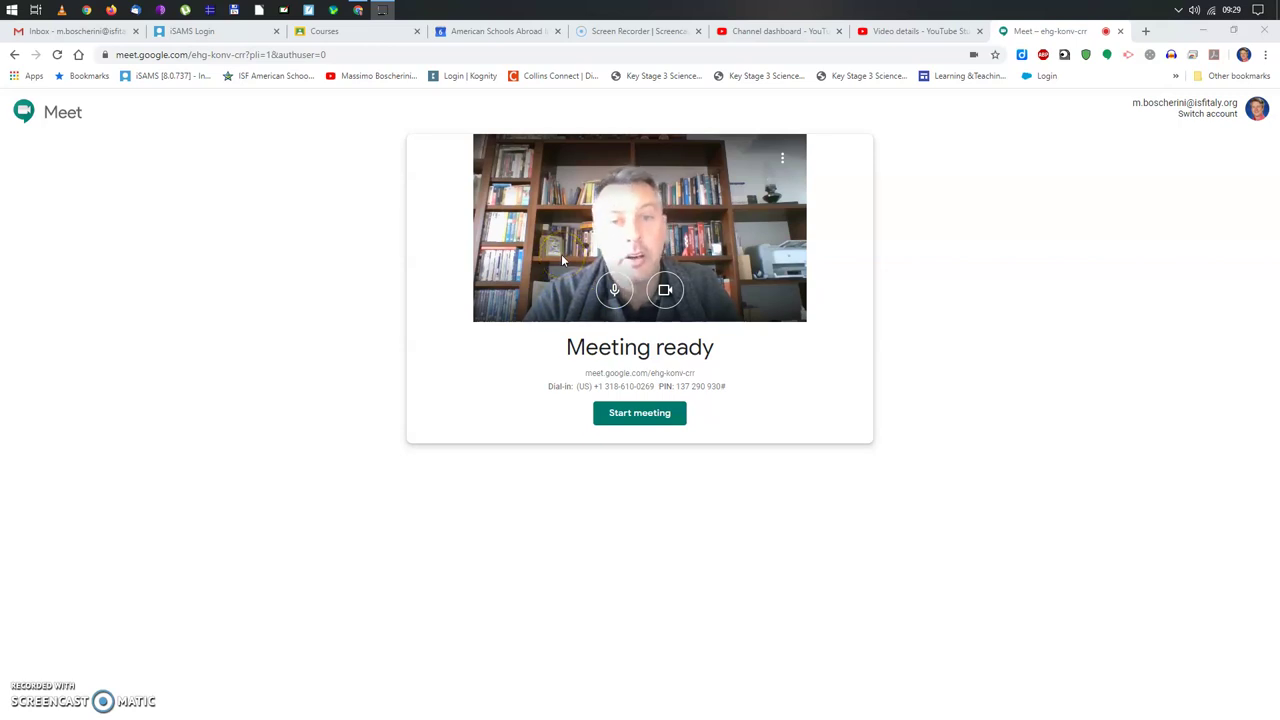
Step: Test switching the microphone and the camera off and on in the meeting preview
{"action": "left_click", "coordinate": [612, 291]}
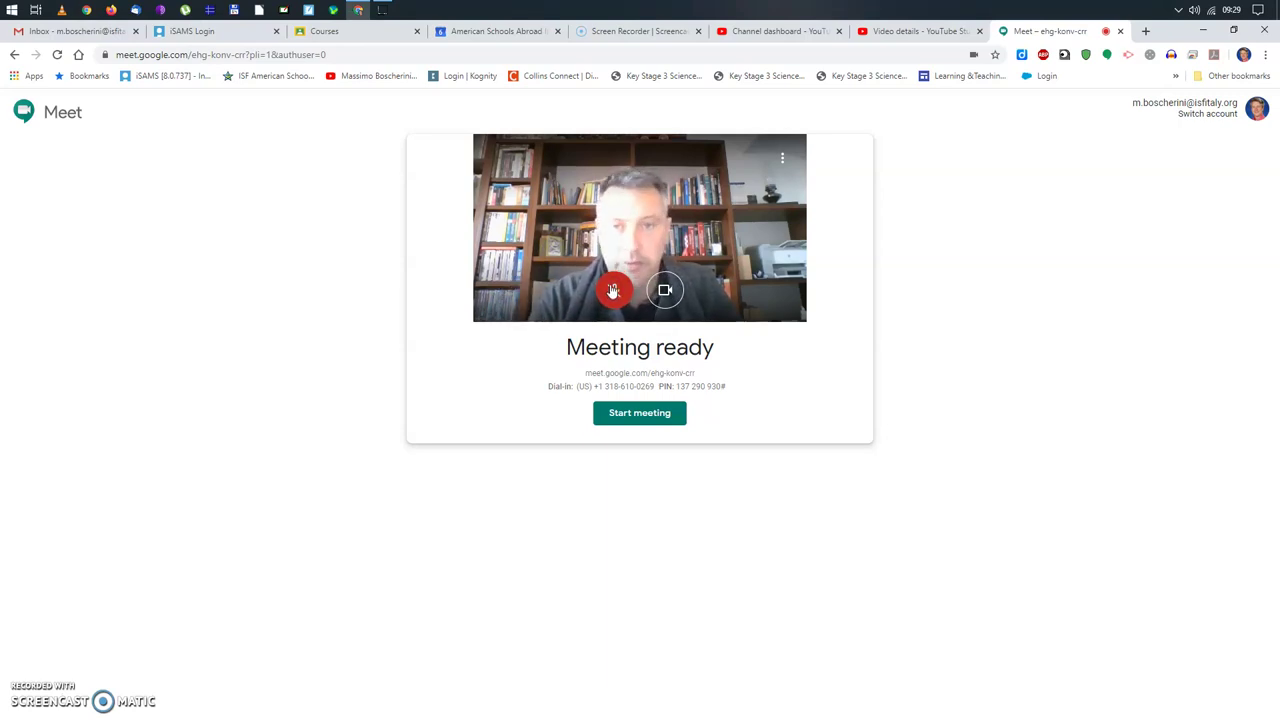
{"action": "left_click", "coordinate": [613, 290]}
{"action": "left_click", "coordinate": [541, 288]}
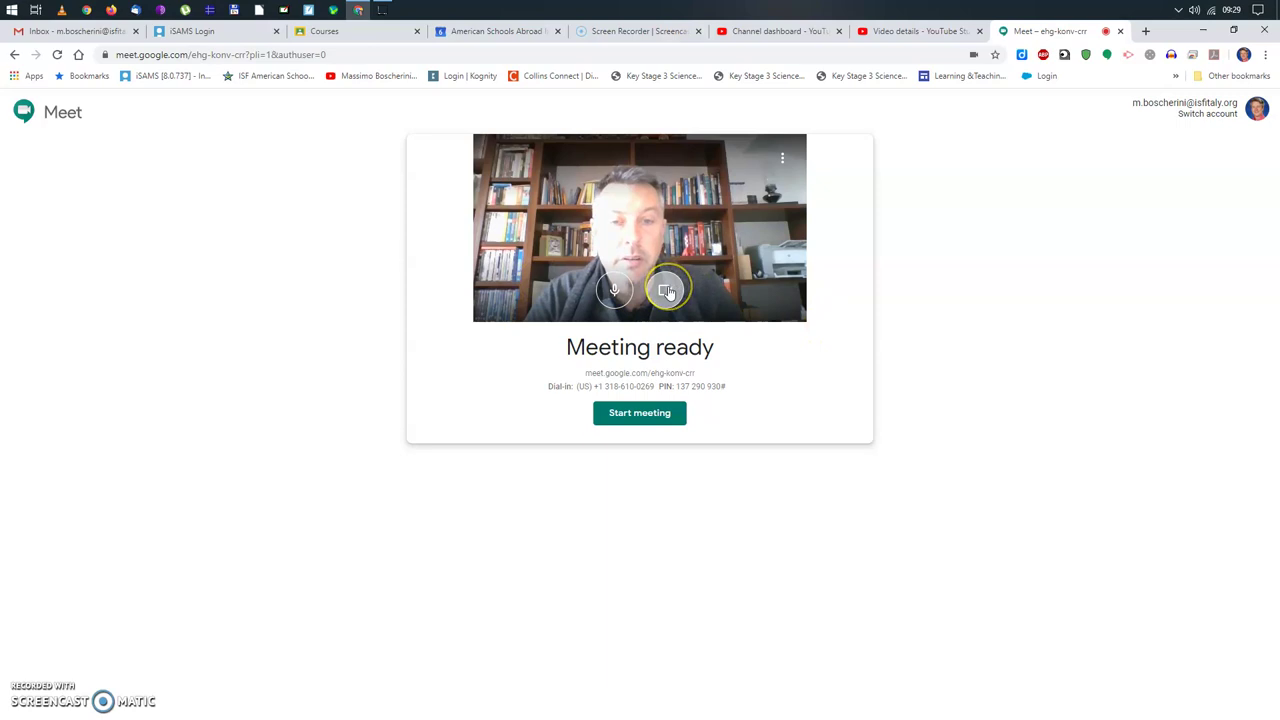
{"action": "left_click", "coordinate": [667, 290]}
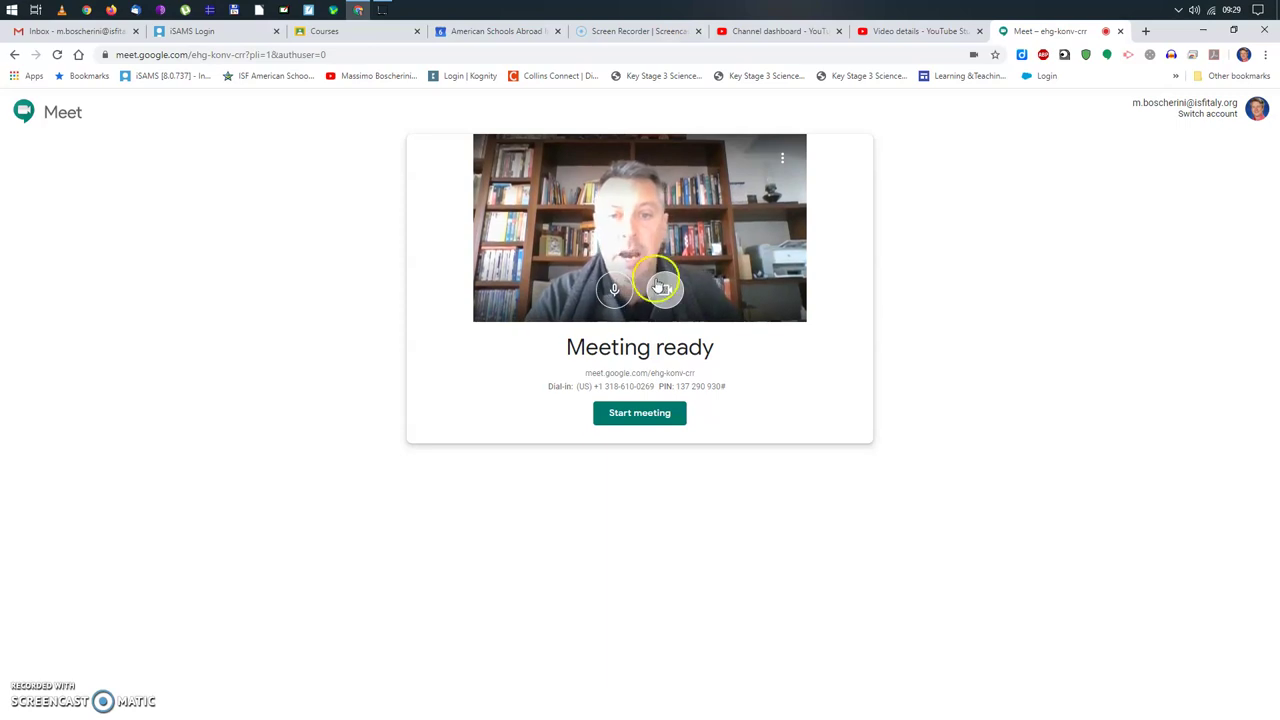
Step: Start the meeting, copy its joining info for sharing and dismiss the invitation dialog
{"action": "left_click", "coordinate": [697, 388]}
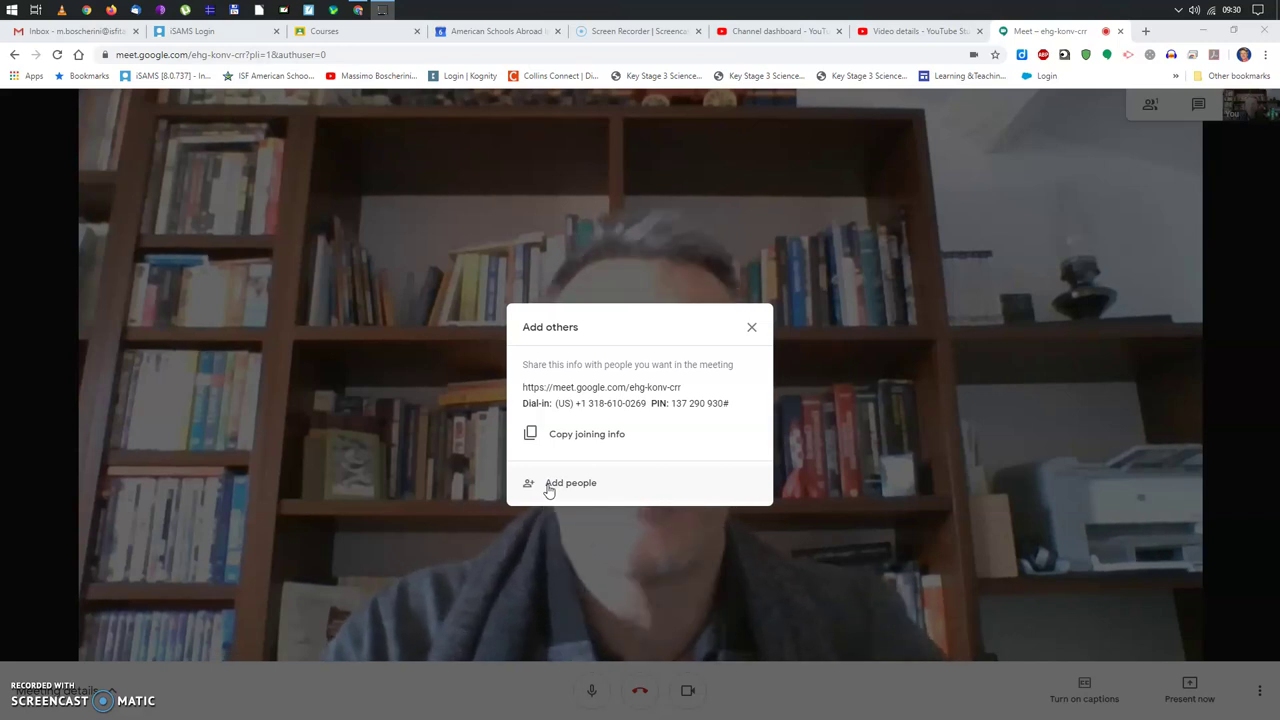
{"action": "left_click", "coordinate": [576, 441]}
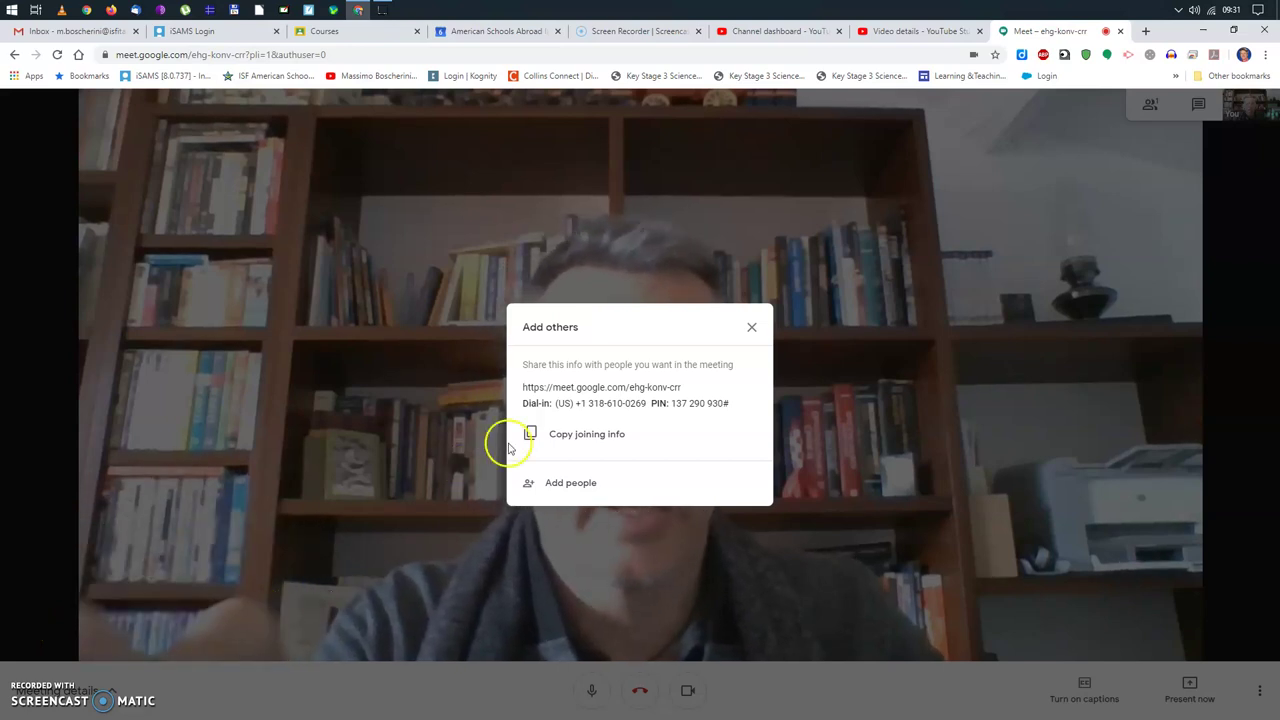
{"action": "left_click", "coordinate": [752, 331]}
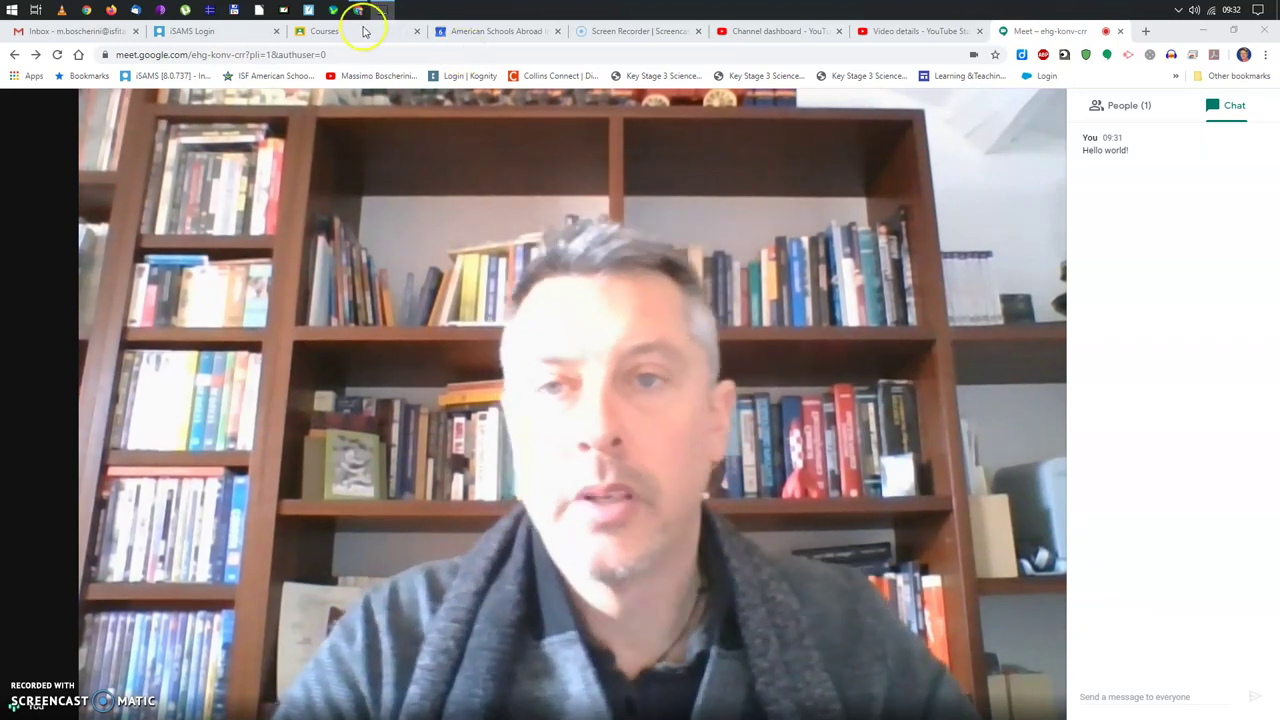
Step: Switch to Google Classroom, open the Physics 6C 2019-2020 class and paste the meeting's joining info, including the dial-in PIN, into a new announcement
{"action": "left_click", "coordinate": [355, 38]}
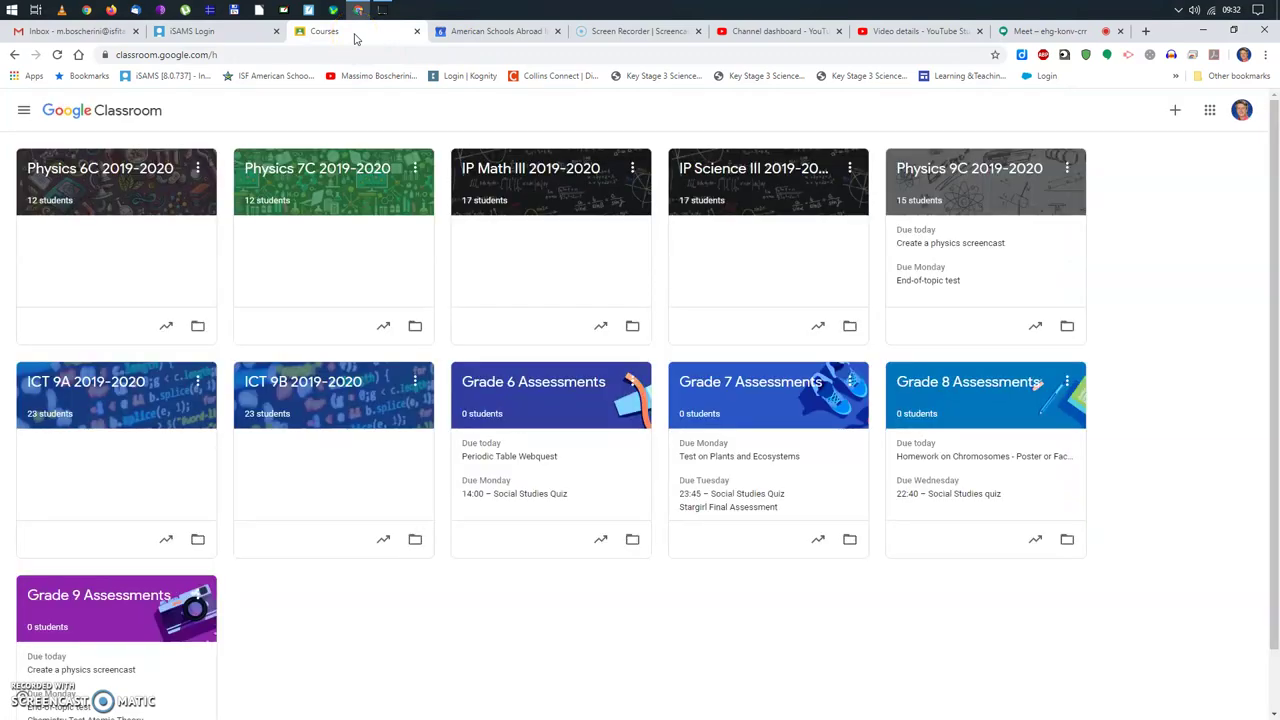
{"action": "left_click", "coordinate": [114, 176]}
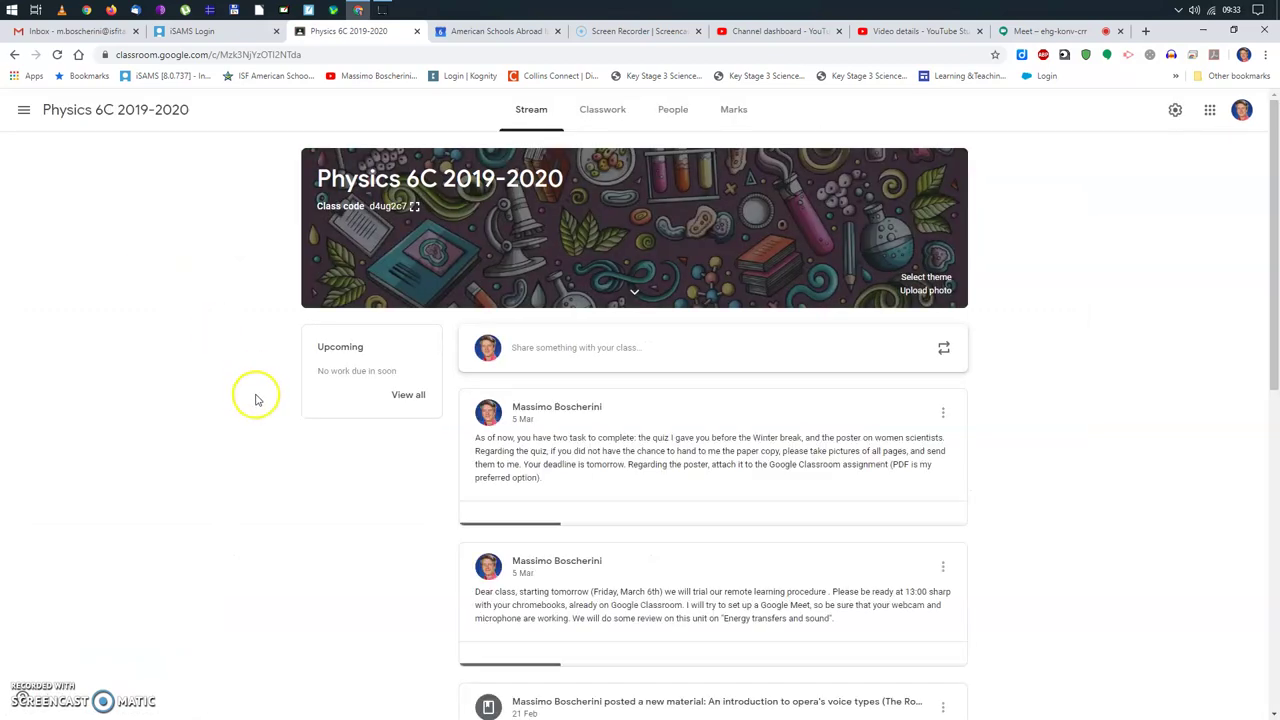
{"action": "left_click", "coordinate": [540, 350]}
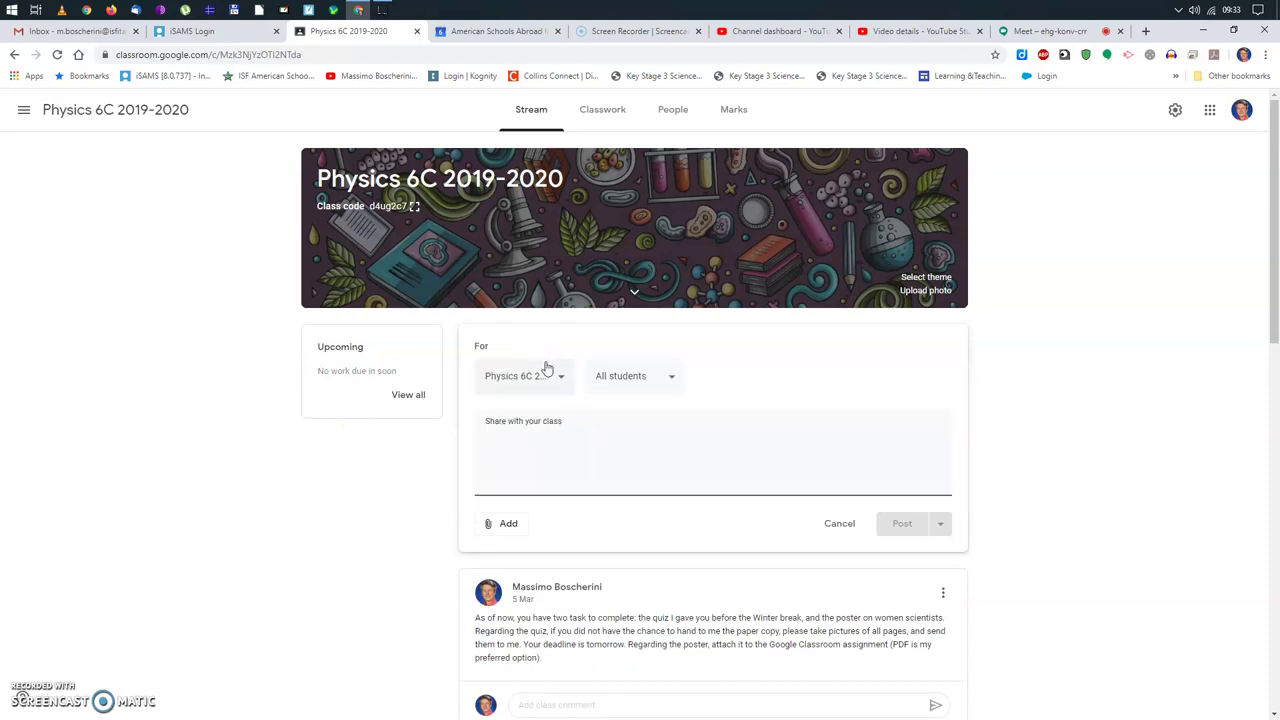
{"action": "left_click", "coordinate": [543, 357]}
{"action": "left_click", "coordinate": [536, 461]}
{"action": "right_click", "coordinate": [521, 452]}
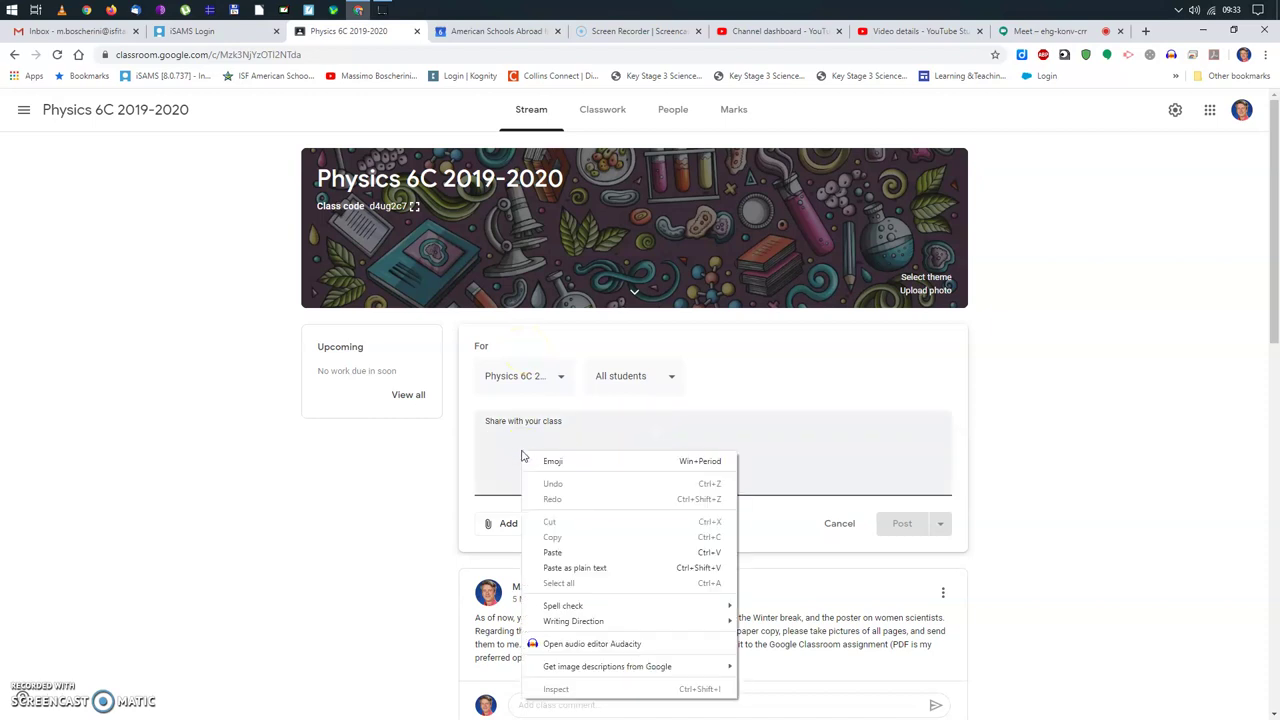
{"action": "left_click", "coordinate": [576, 552]}
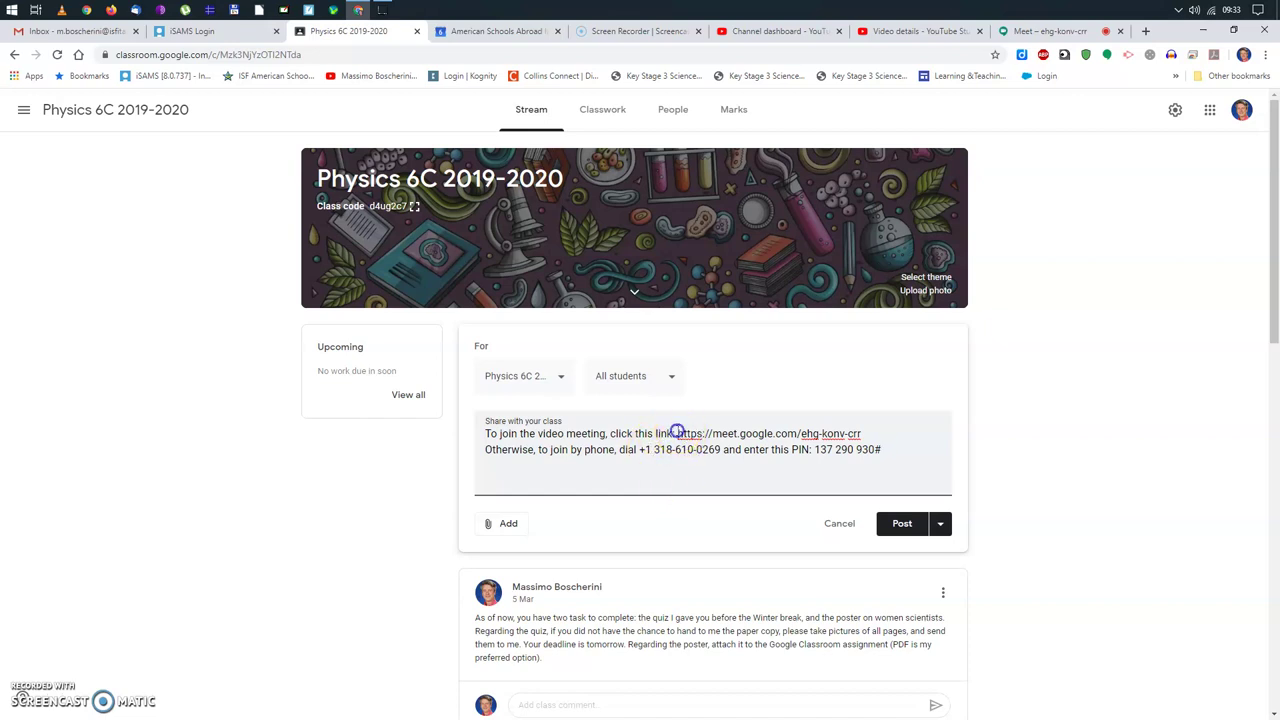
Step: Attach the meeting URL from the announcement text as a link and post the announcement to all students
{"action": "left_click_drag", "start_coordinate": [707, 428], "coordinate": [864, 428]}
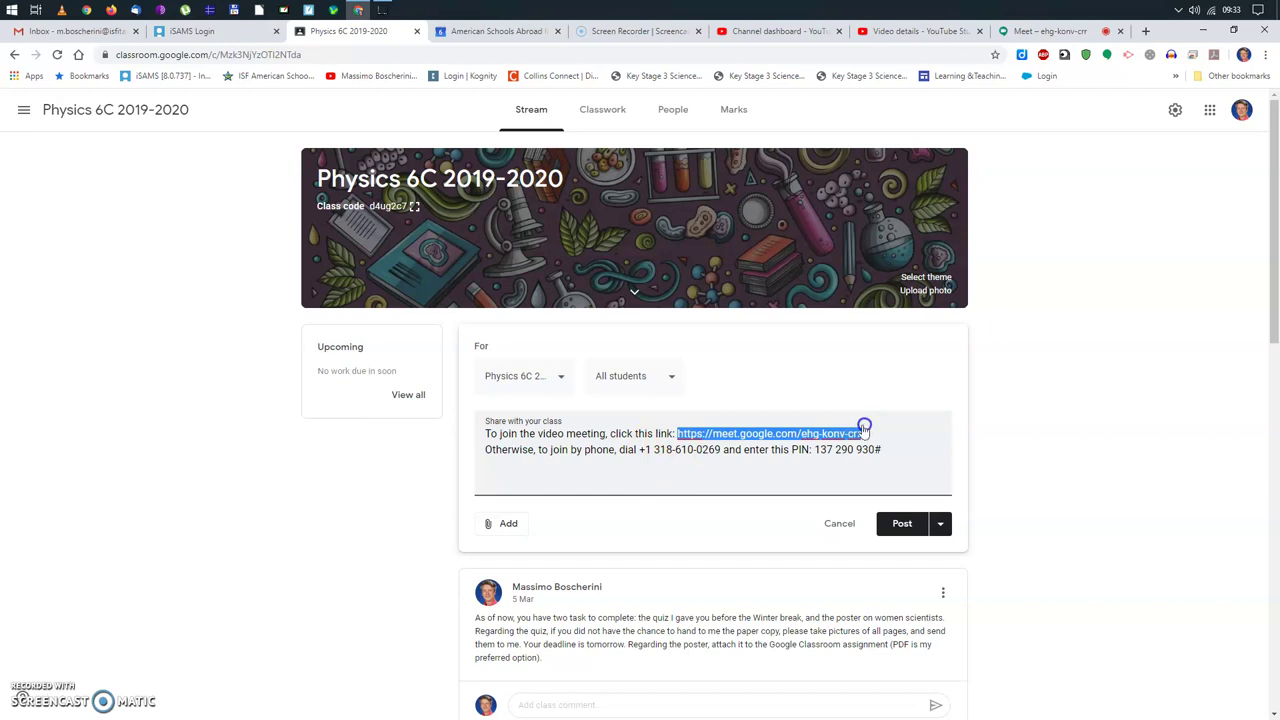
{"action": "right_click", "coordinate": [806, 432]}
{"action": "left_click", "coordinate": [831, 476]}
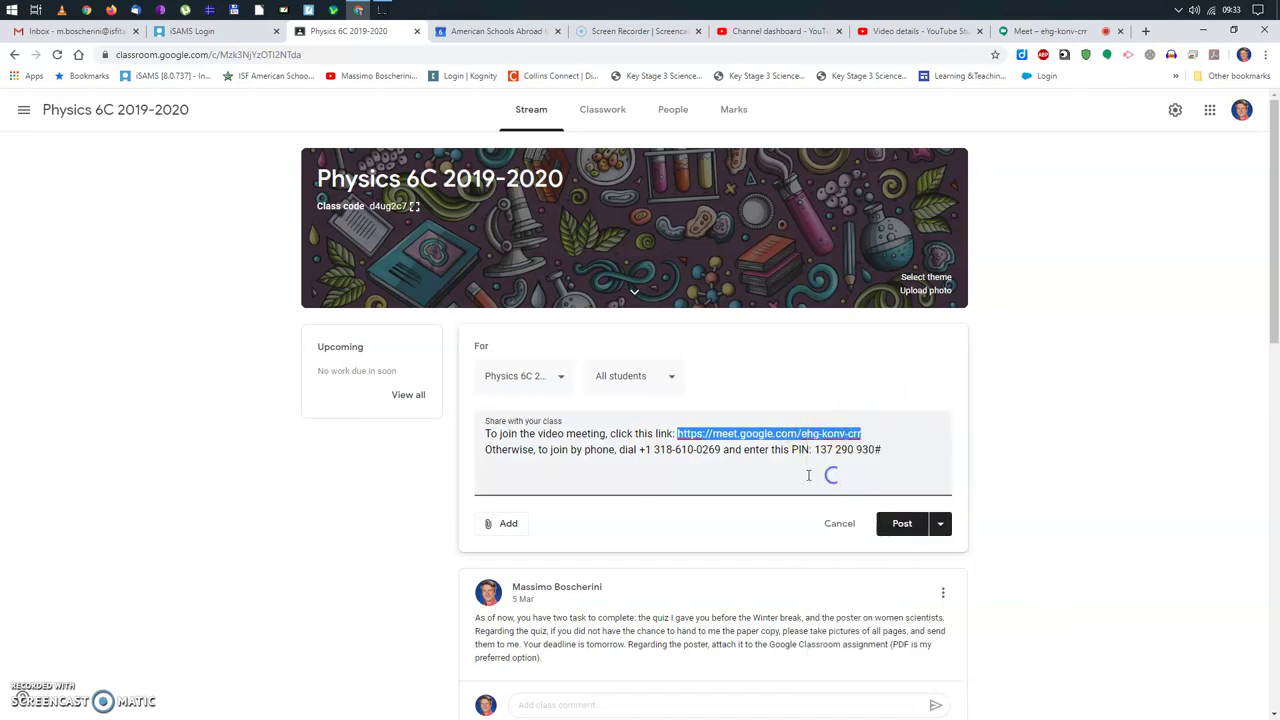
{"action": "left_click", "coordinate": [519, 528]}
{"action": "left_click", "coordinate": [510, 525]}
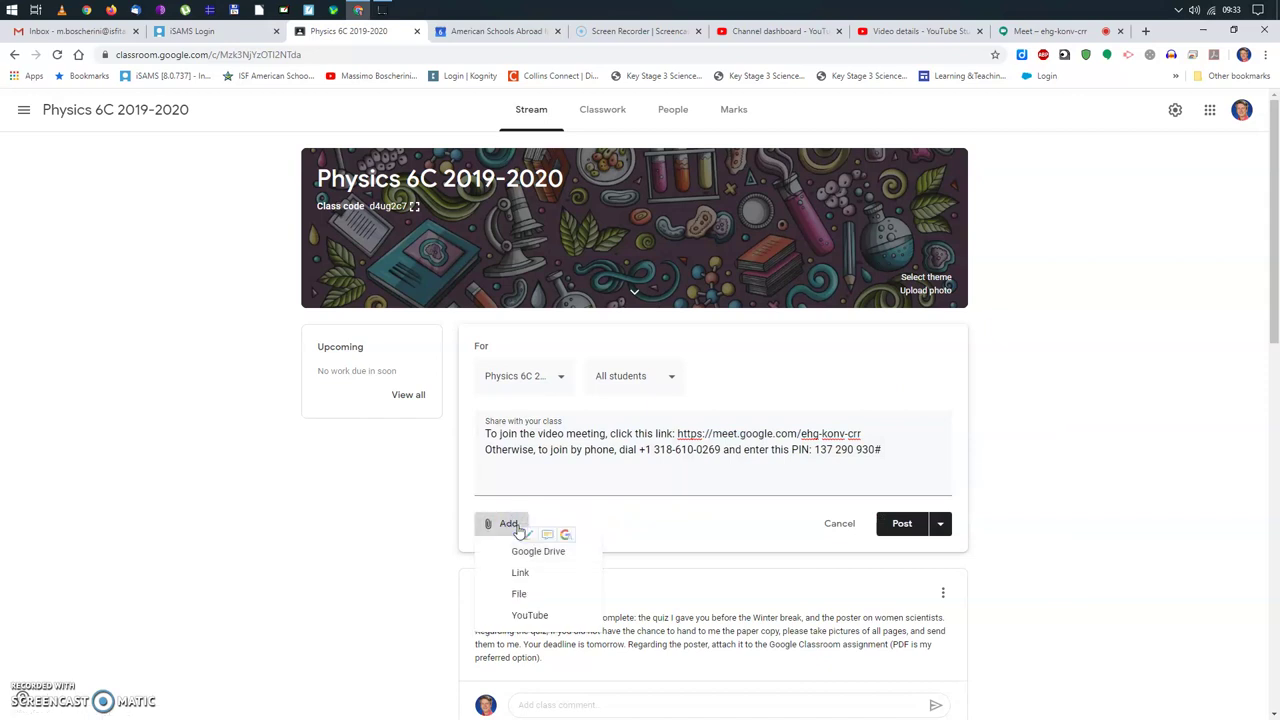
{"action": "left_click", "coordinate": [519, 575]}
{"action": "left_click", "coordinate": [603, 405]}
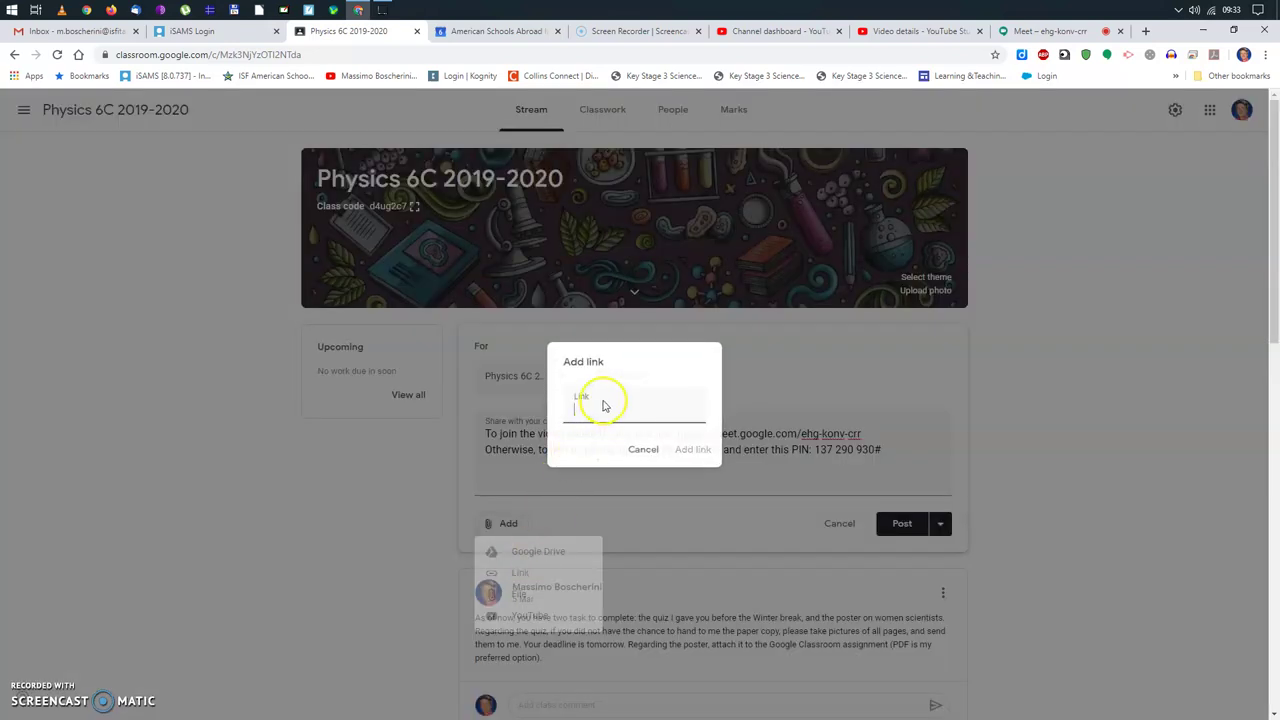
{"action": "right_click", "coordinate": [600, 403]}
{"action": "left_click", "coordinate": [634, 502]}
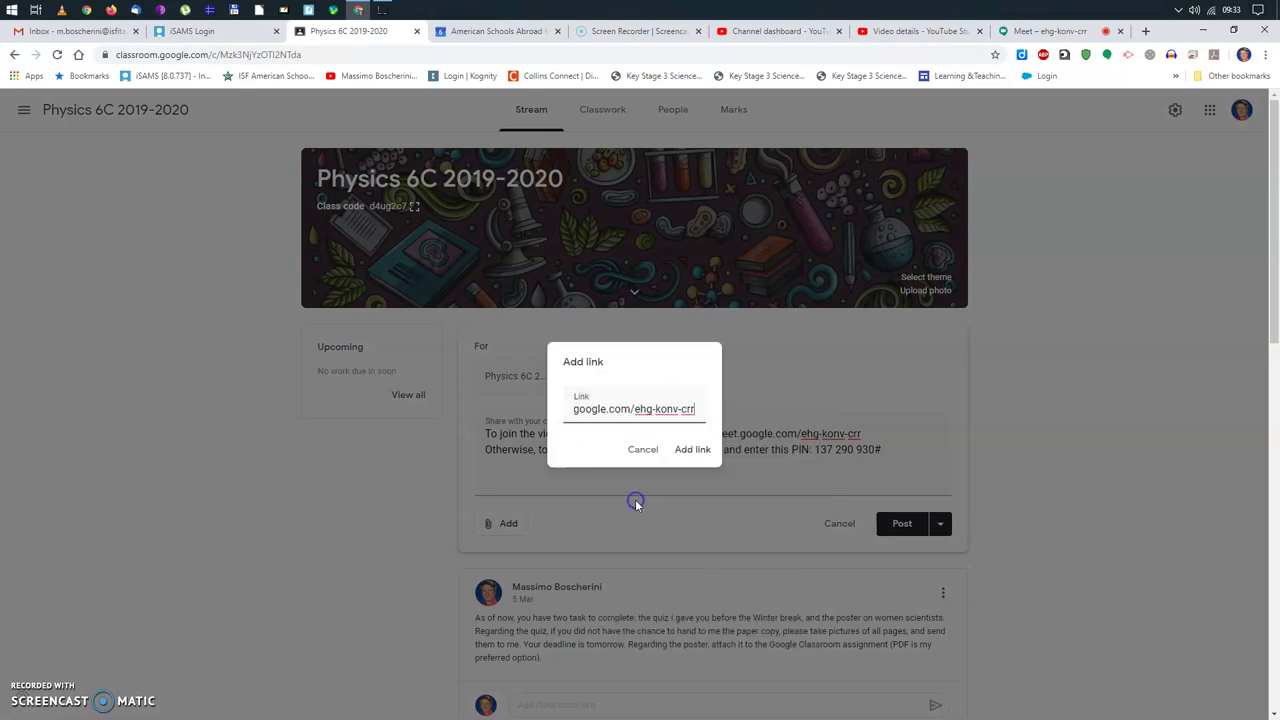
{"action": "left_click", "coordinate": [689, 450]}
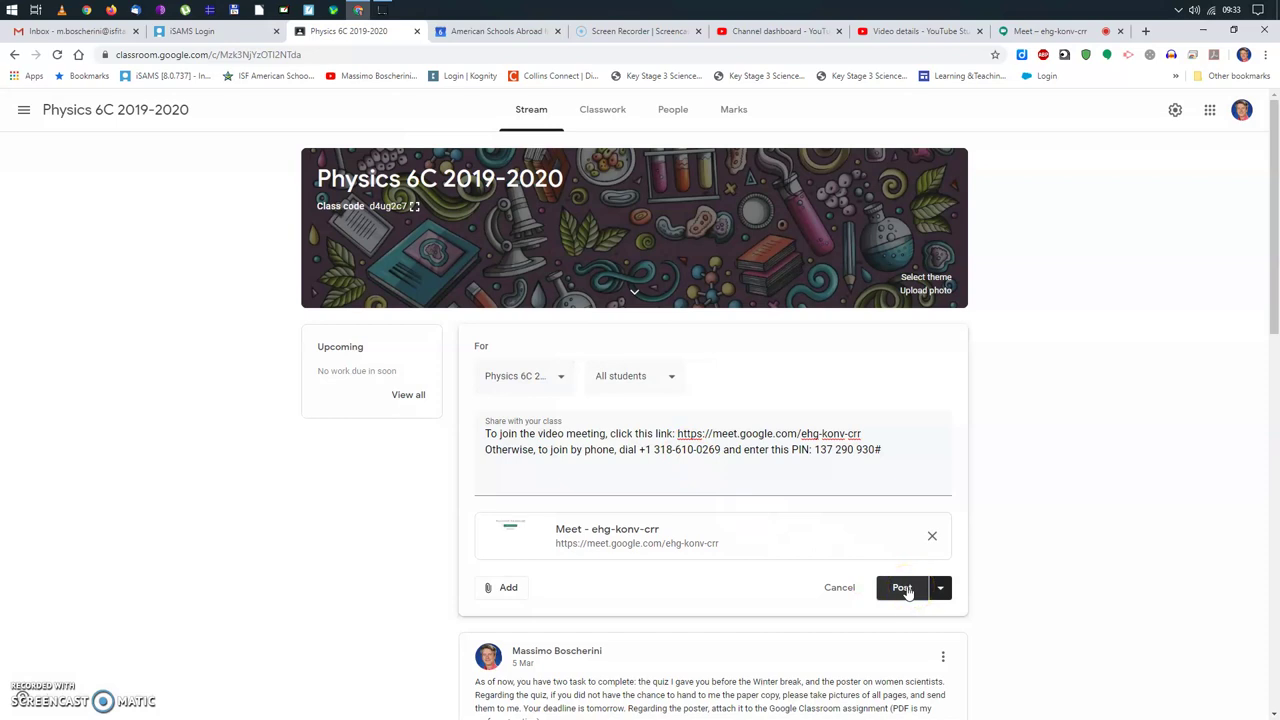
{"action": "left_click", "coordinate": [905, 589]}
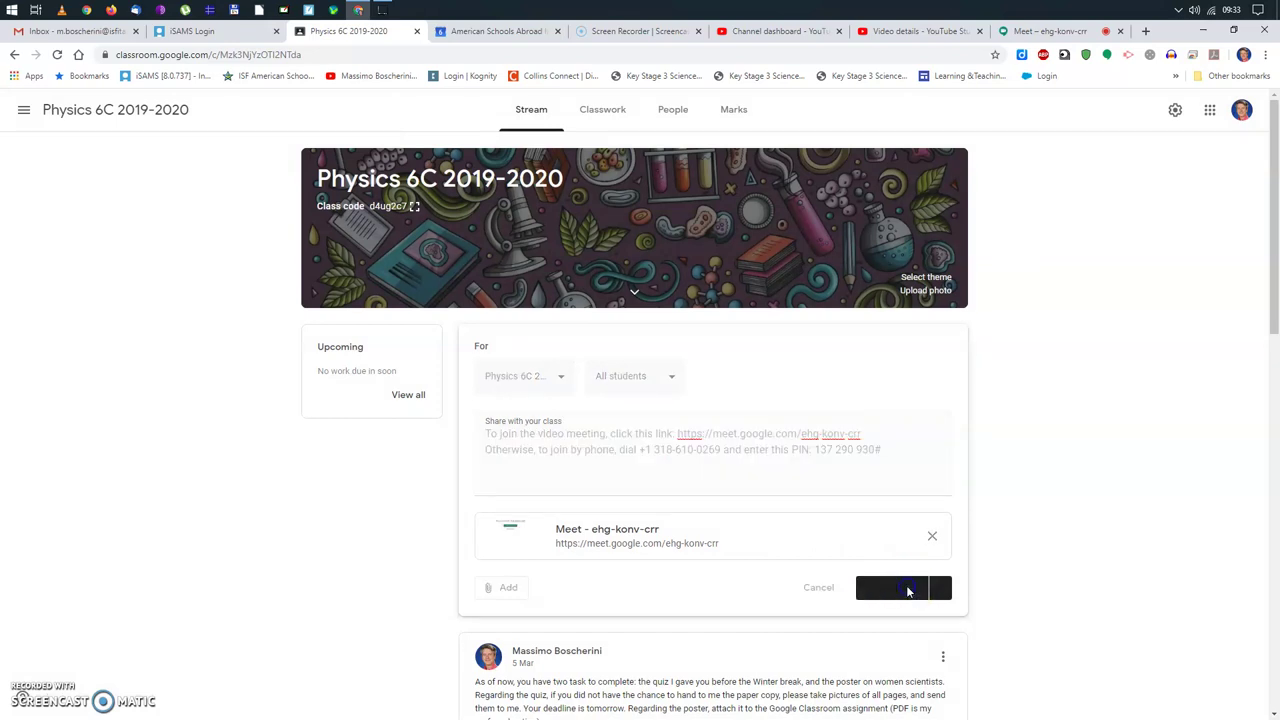